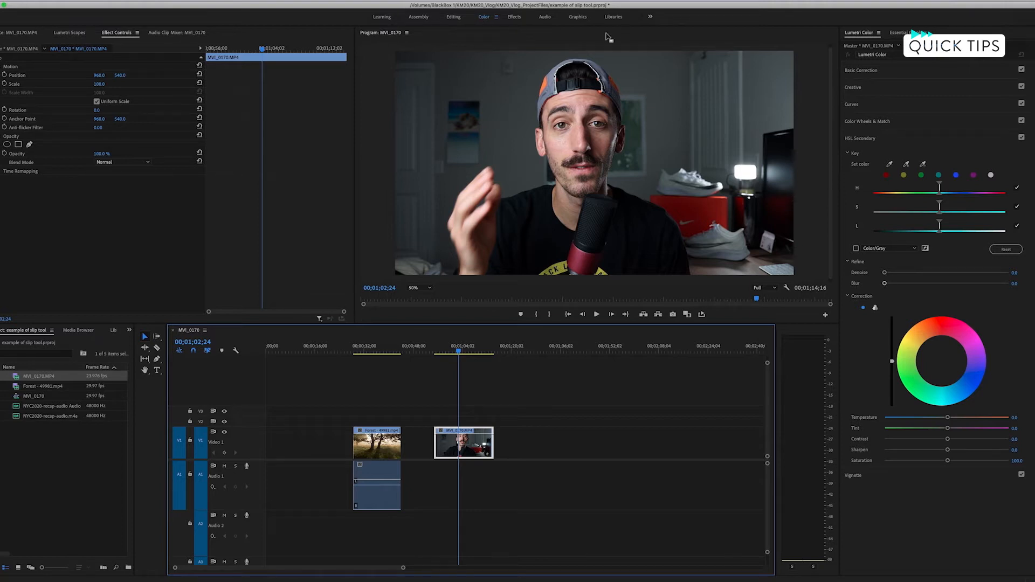
Switch to the Editing workspace and back to Color, and collapse and reopen the HSL Secondary section.
{"action": "left_click", "coordinate": [452, 17]}
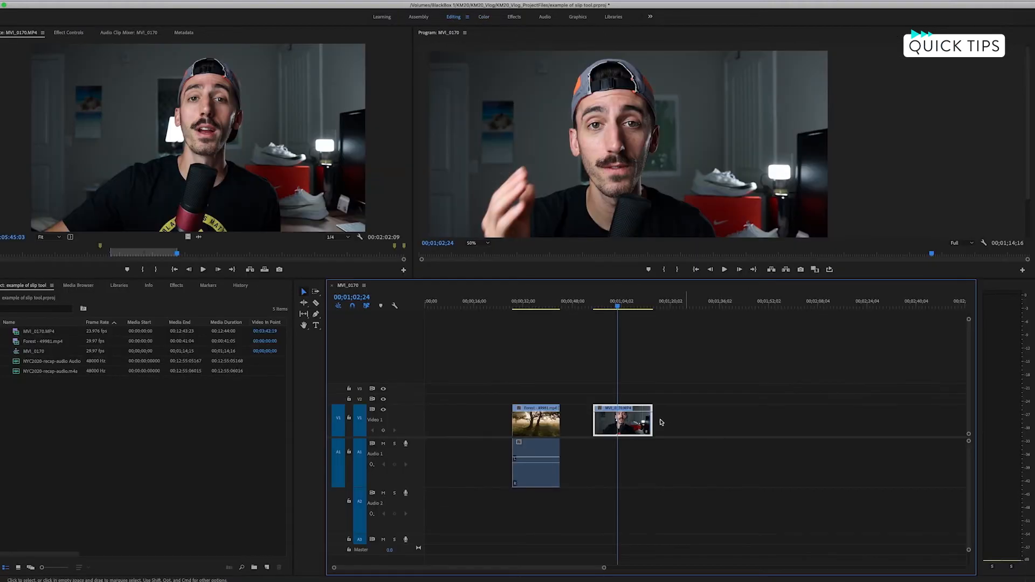
{"action": "left_click", "coordinate": [484, 17]}
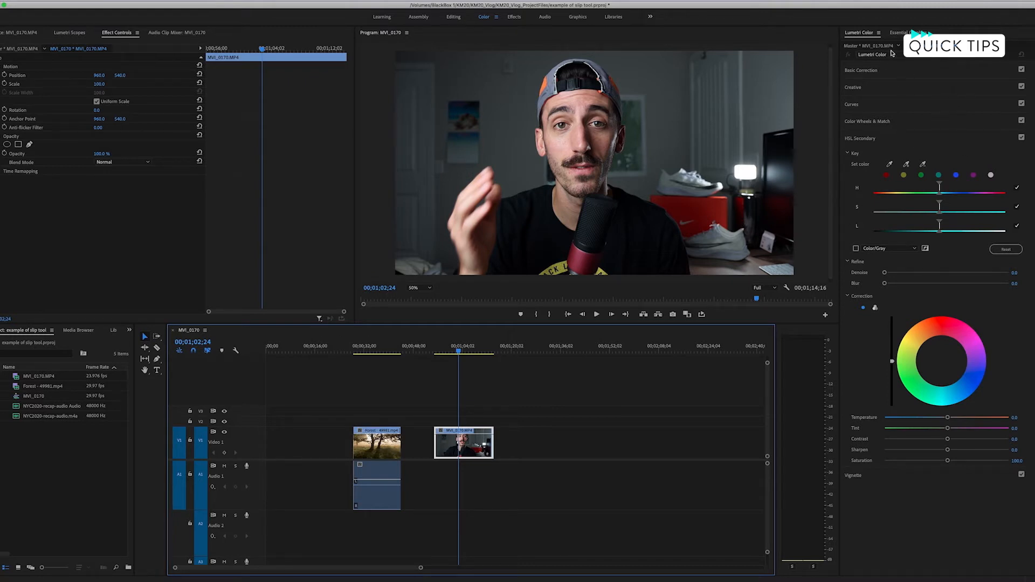
{"action": "left_click", "coordinate": [886, 138]}
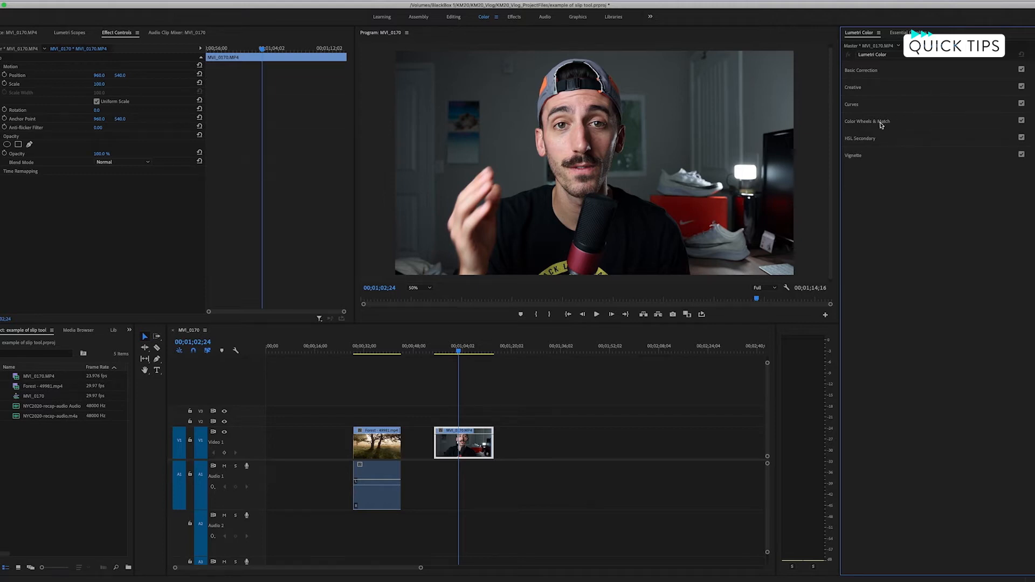
{"action": "left_click", "coordinate": [862, 139]}
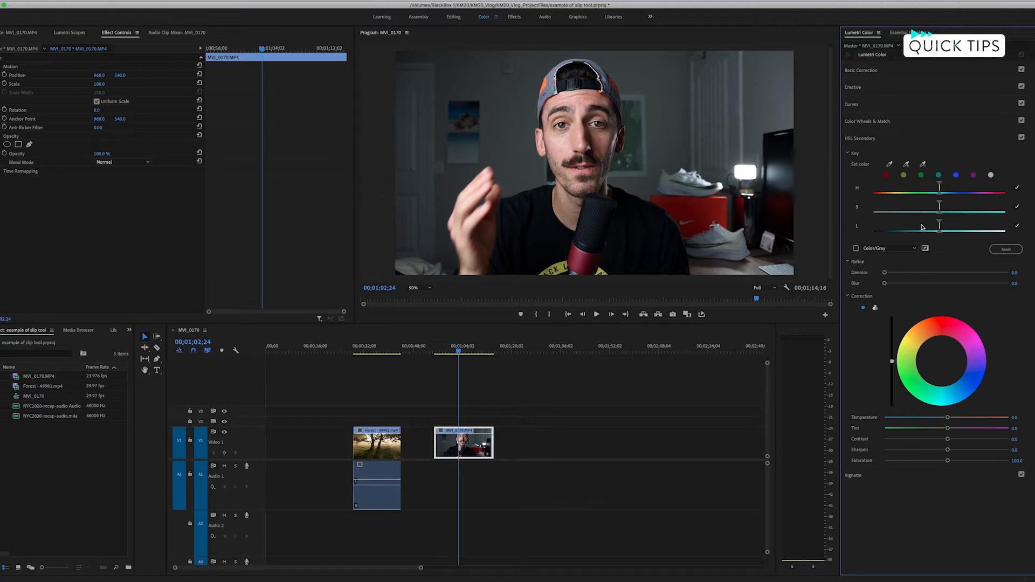
Key the skin tone in HSL Secondary by sampling the forehead, and widen the luminance range using the Color/Gray mask preview.
{"action": "left_click", "coordinate": [885, 174]}
{"action": "left_click", "coordinate": [589, 97]}
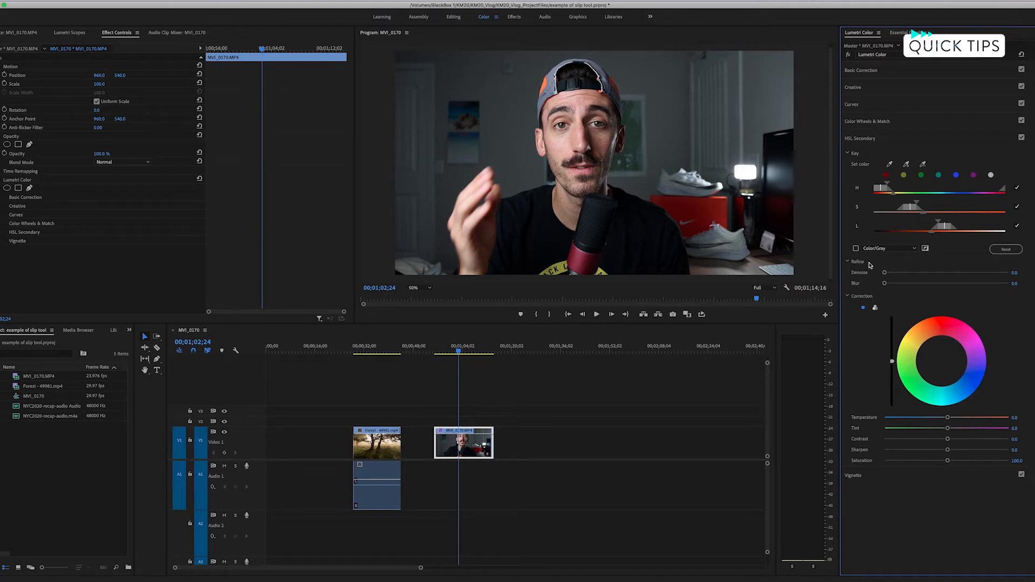
{"action": "left_click", "coordinate": [856, 249]}
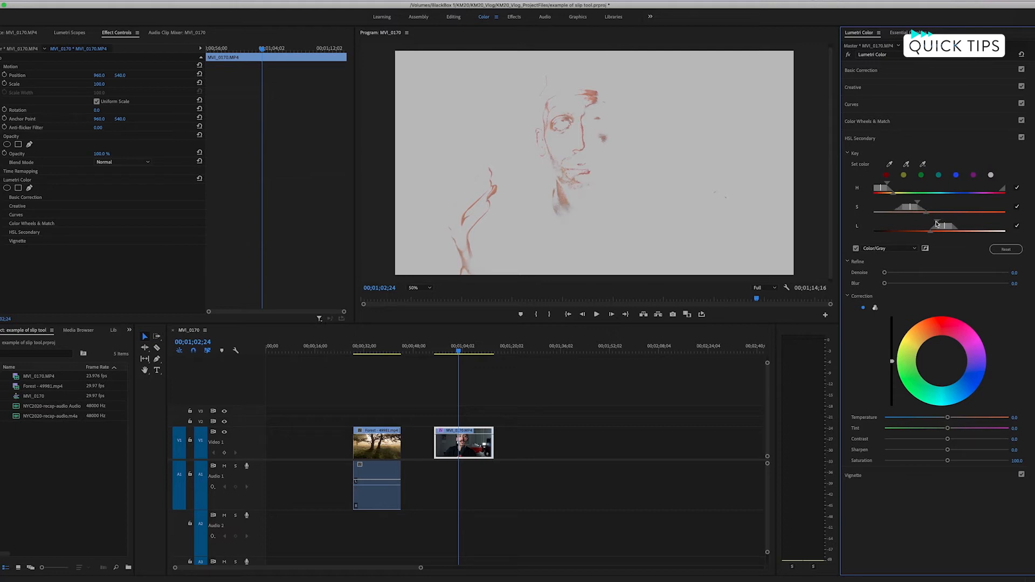
{"action": "mouse_move", "coordinate": [936, 224]}
{"action": "left_mouse_down"}
{"action": "mouse_move", "coordinate": [900, 235]}
{"action": "mouse_move", "coordinate": [925, 224]}
{"action": "left_mouse_up"}
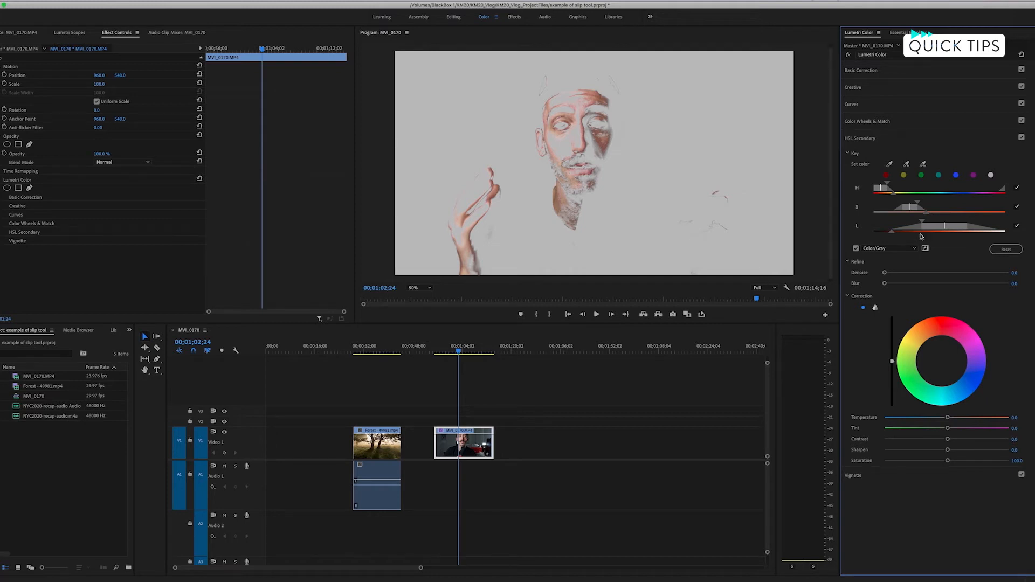
{"action": "left_click", "coordinate": [855, 249]}
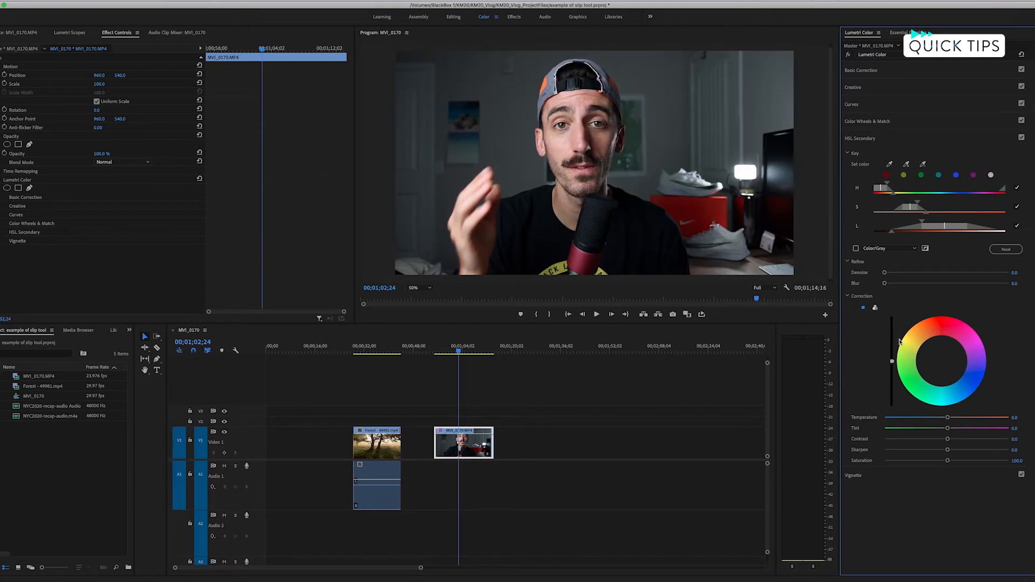
Try a strong magenta tint on the keyed skin, reset the color wheel, and set the correction saturation to 95.
{"action": "left_click_drag", "start_coordinate": [941, 363], "coordinate": [978, 339]}
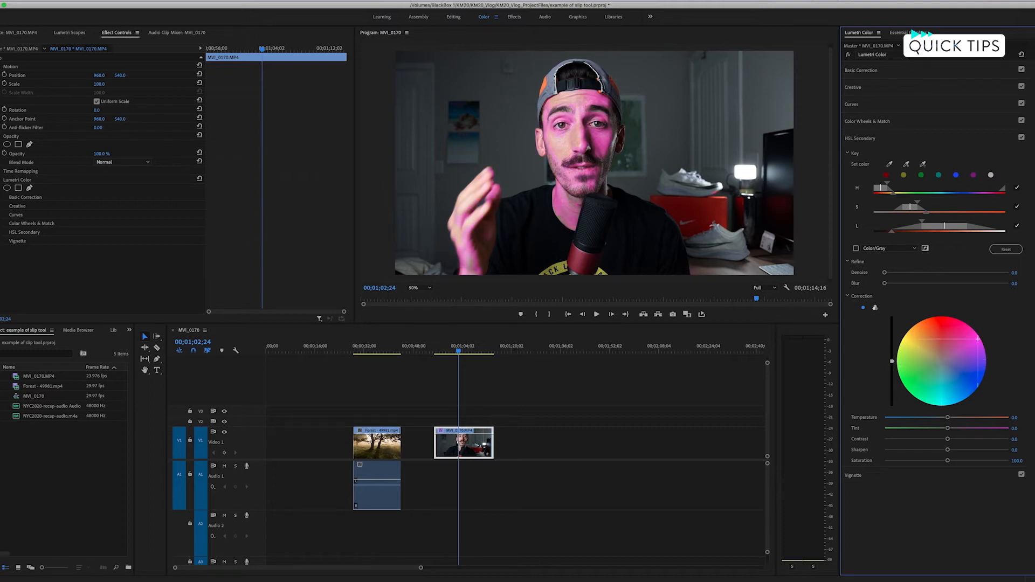
{"action": "double_click", "coordinate": [973, 342]}
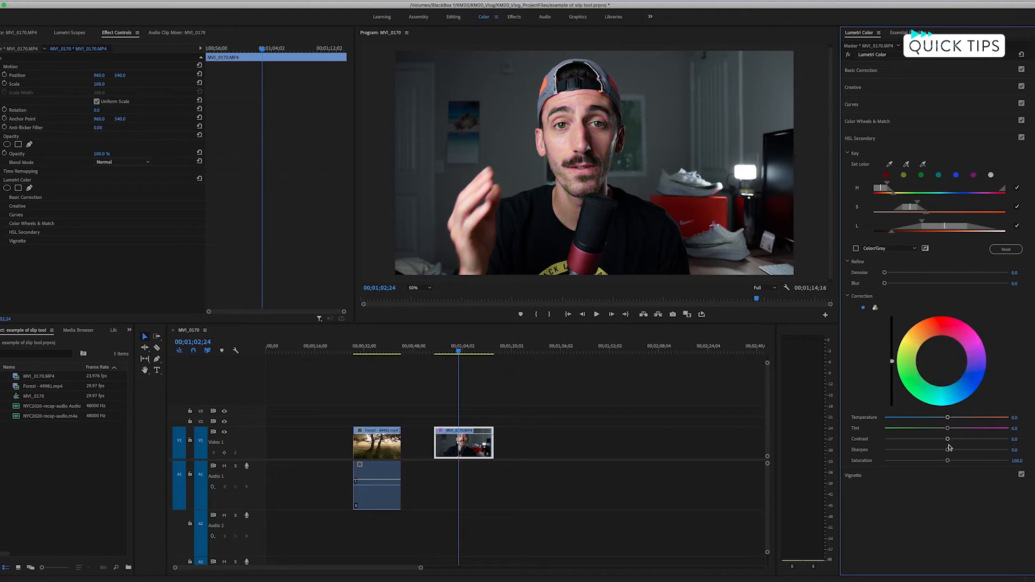
{"action": "left_click", "coordinate": [1017, 461]}
{"action": "key", "text": "Down"}
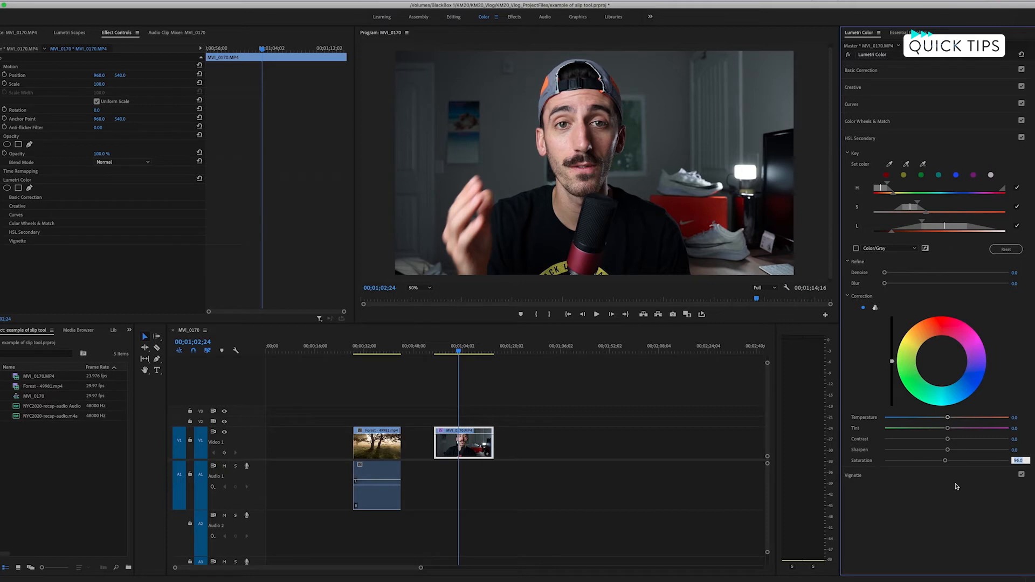
{"action": "key", "text": "Return"}
Compare the skin correction with HSL Secondary off and on several times, and save the project.
{"action": "left_click", "coordinate": [1021, 138]}
{"action": "left_click", "coordinate": [1021, 138]}
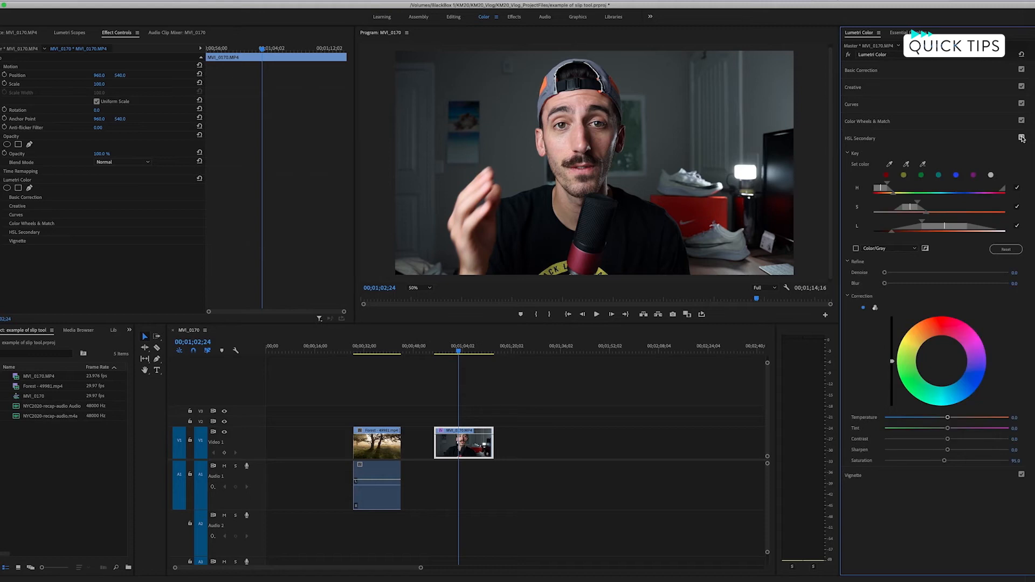
{"action": "left_click", "coordinate": [1021, 138]}
{"action": "left_click", "coordinate": [1021, 138]}
{"action": "left_click", "coordinate": [1022, 138]}
{"action": "left_click", "coordinate": [1022, 137]}
{"action": "key", "text": "cmd+s"}
Go to the start of the Forest clip in the timeline and play it up to 00;00;35;08.
{"action": "left_click_drag", "start_coordinate": [459, 351], "coordinate": [365, 353]}
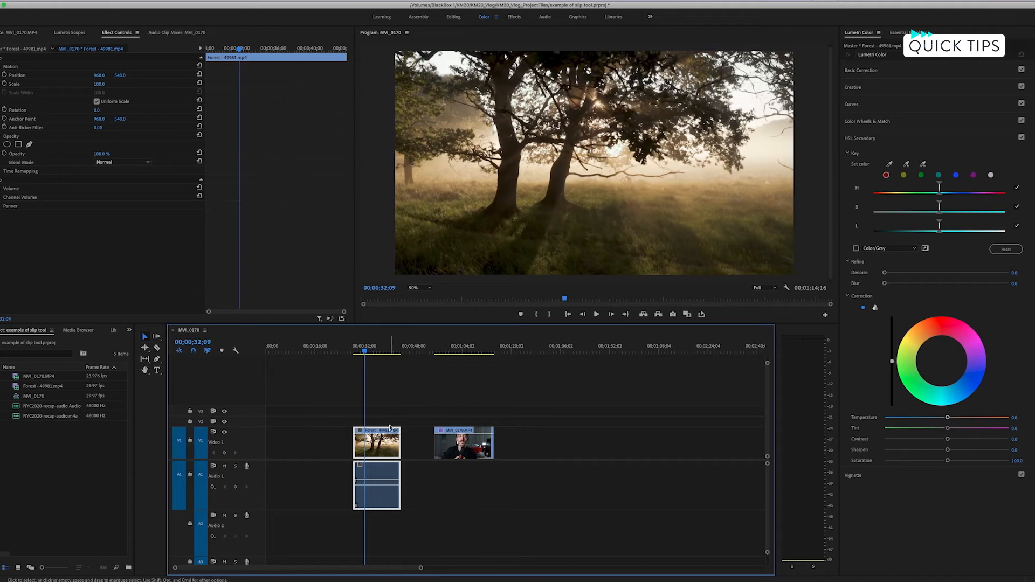
{"action": "left_click_drag", "start_coordinate": [365, 353], "coordinate": [353, 353]}
{"action": "key", "text": "space"}
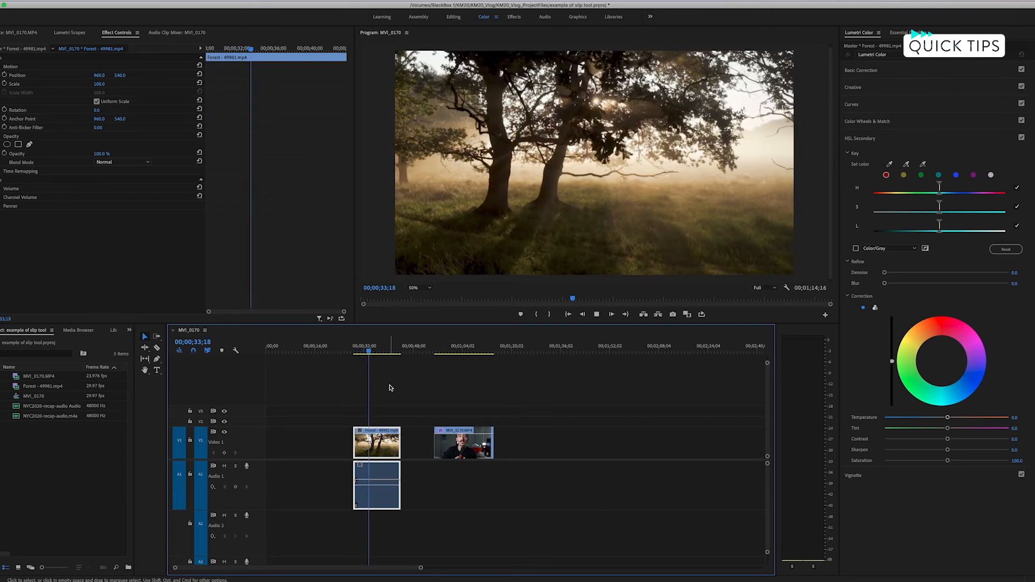
{"action": "key", "text": "space"}
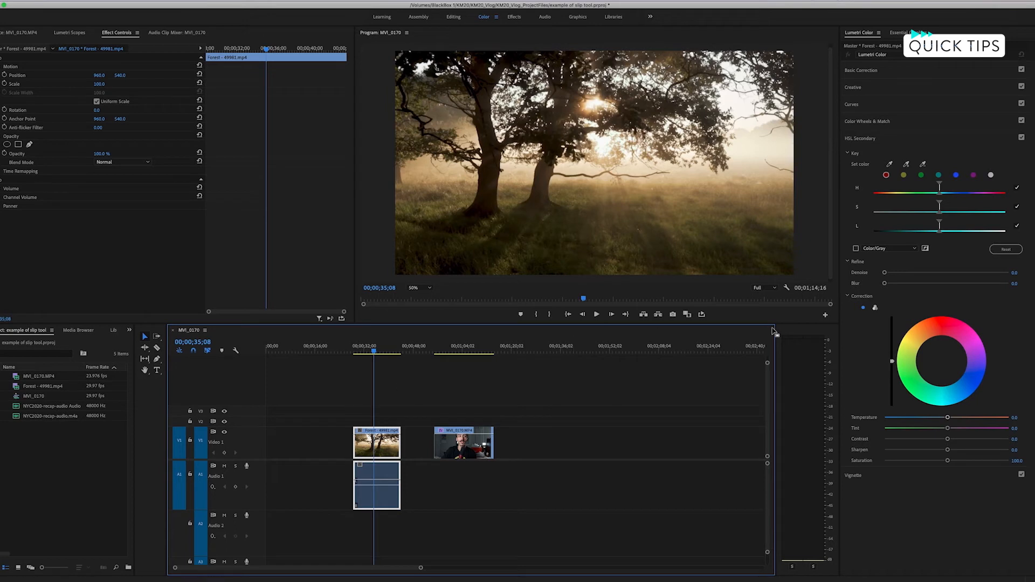
Key the sunlight in the forest clip by sampling the sun's glow and adding the bright mist beside the trees.
{"action": "left_click", "coordinate": [889, 165]}
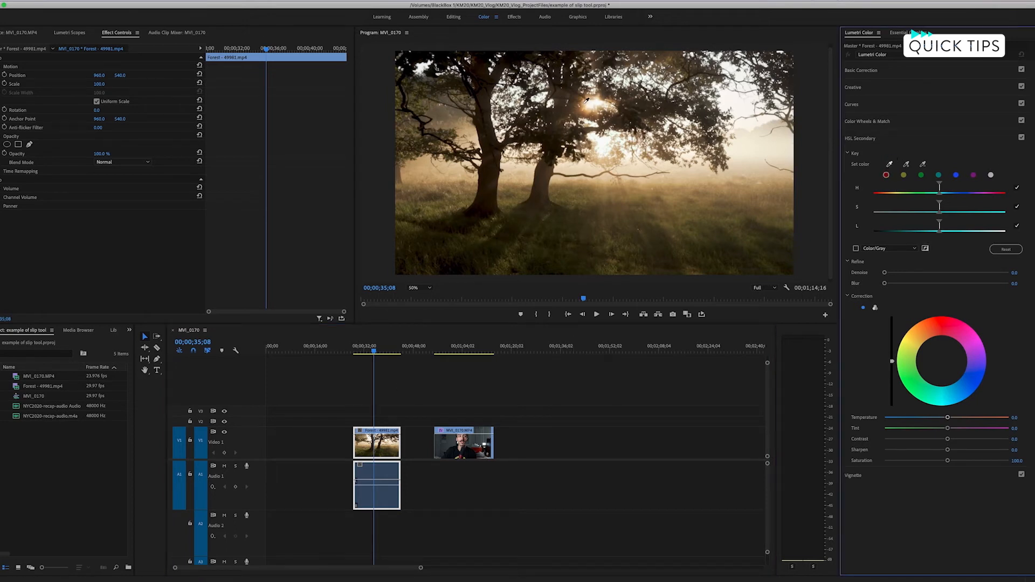
{"action": "left_click", "coordinate": [587, 100]}
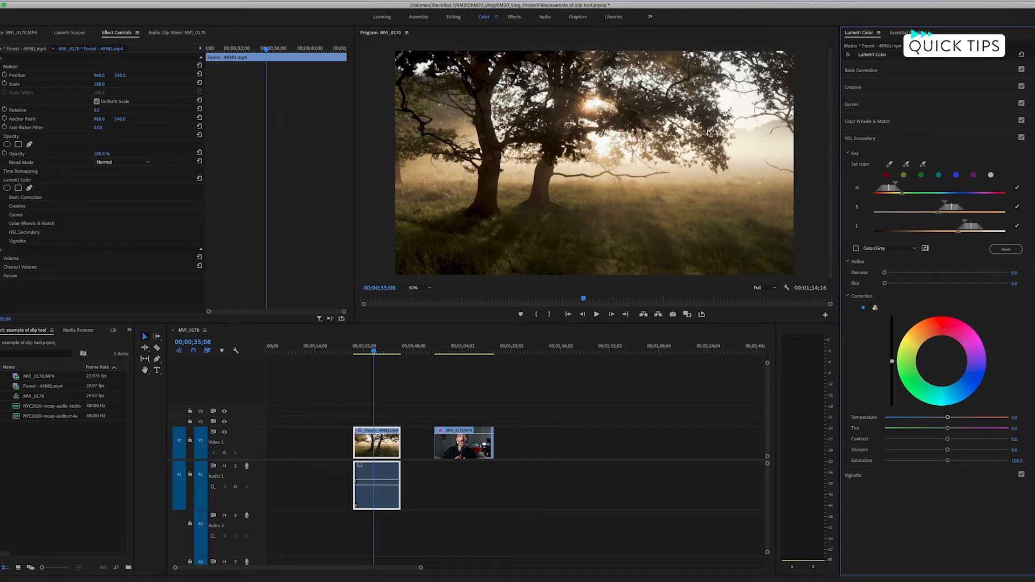
{"action": "left_click", "coordinate": [908, 163]}
{"action": "left_click", "coordinate": [744, 141]}
Widen the key's saturation and luminance ranges to take in more of the misty glow, using the Color/Gray mask preview.
{"action": "left_click", "coordinate": [855, 248]}
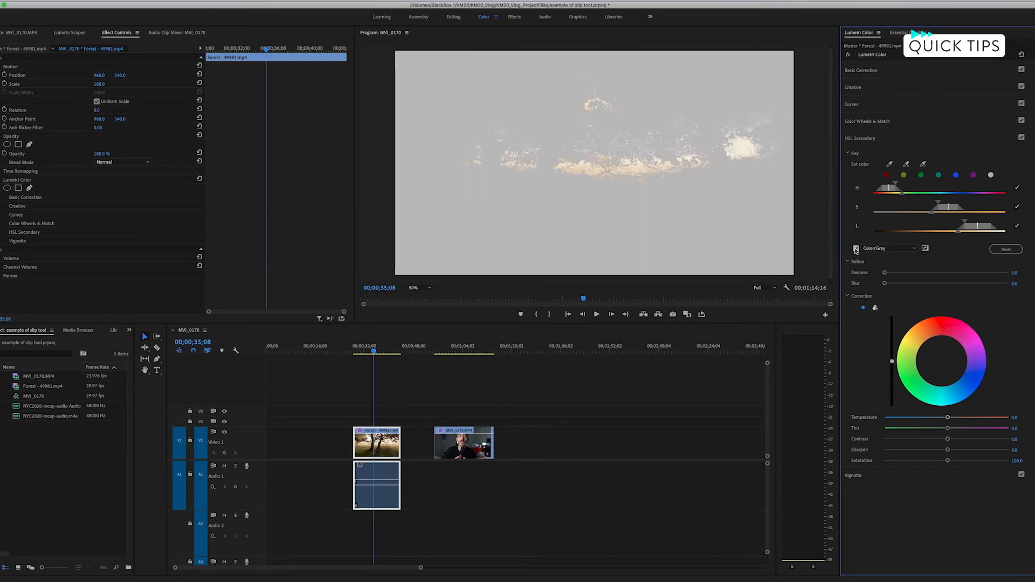
{"action": "mouse_move", "coordinate": [935, 206]}
{"action": "left_mouse_down"}
{"action": "mouse_move", "coordinate": [958, 223]}
{"action": "mouse_move", "coordinate": [928, 230]}
{"action": "mouse_move", "coordinate": [930, 203]}
{"action": "mouse_move", "coordinate": [914, 204]}
{"action": "left_mouse_up"}
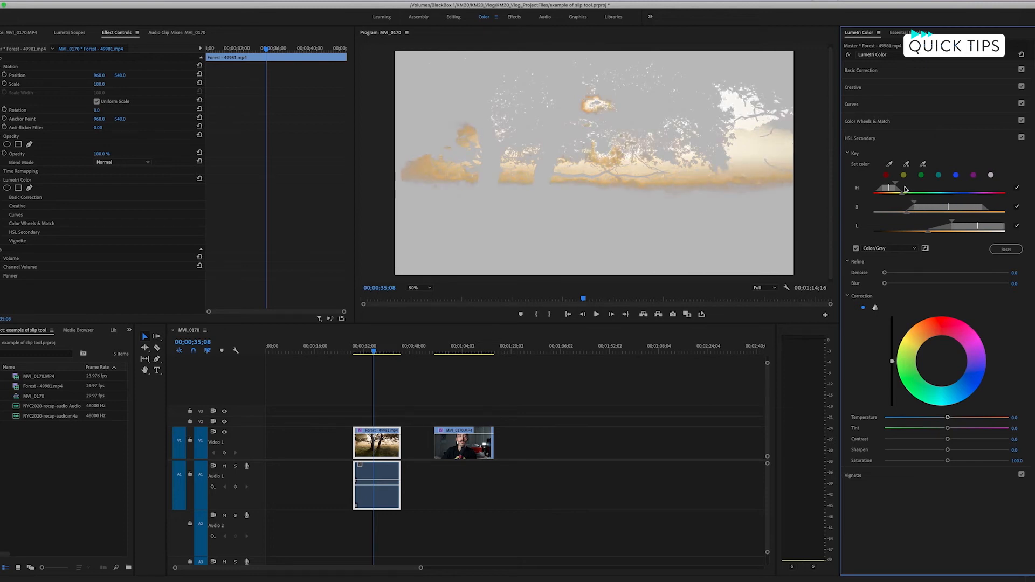
{"action": "left_click", "coordinate": [855, 249]}
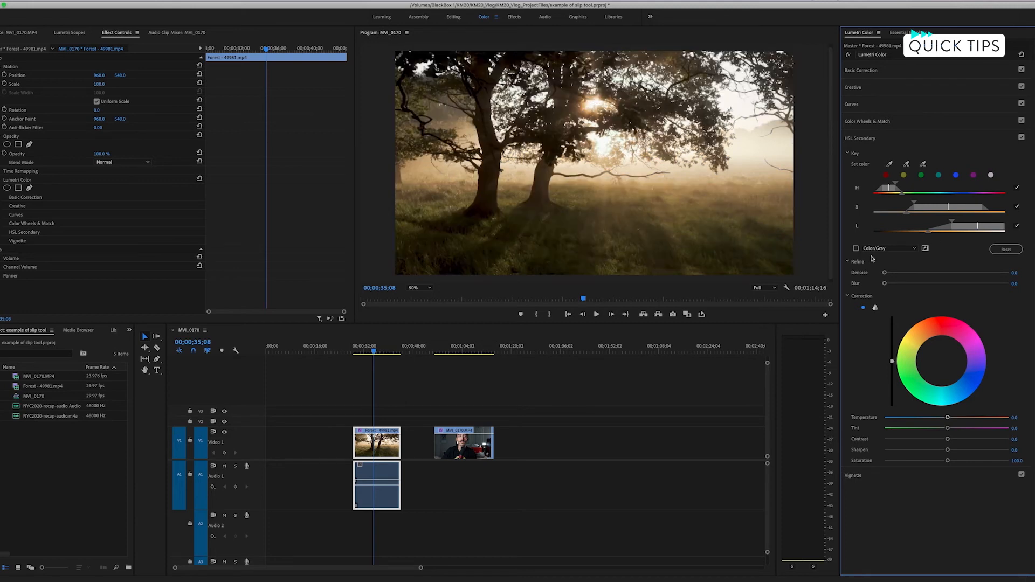
Shift the keyed sunlight slightly toward red-orange, raise its temperature to about 12.7, and check the key mask.
{"action": "left_click_drag", "start_coordinate": [940, 361], "coordinate": [940, 355]}
{"action": "left_click_drag", "start_coordinate": [946, 418], "coordinate": [954, 420]}
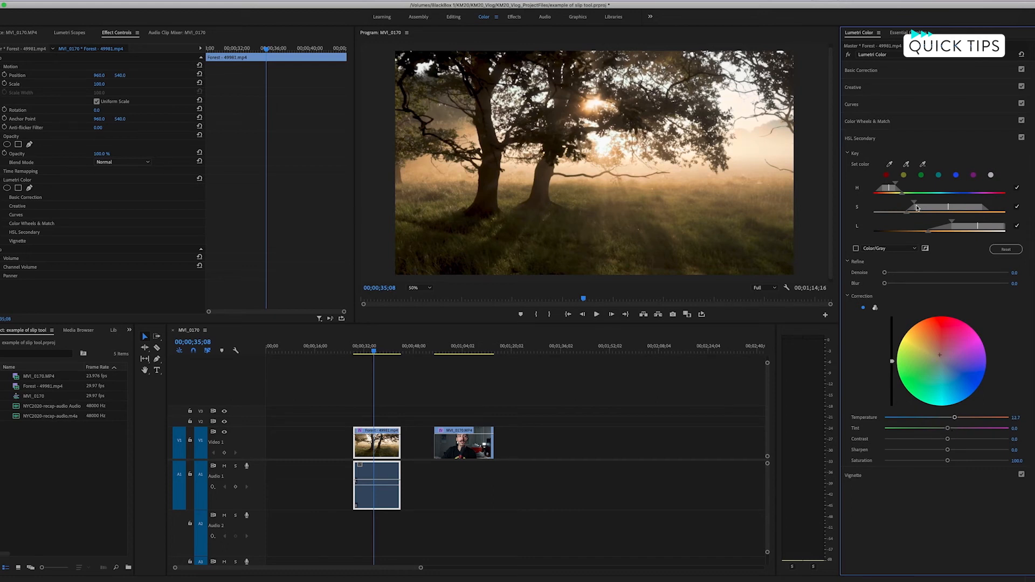
{"action": "left_click", "coordinate": [856, 249]}
{"action": "left_click", "coordinate": [856, 248]}
Compare the forest clip with the HSL Secondary correction off and on several times.
{"action": "left_click", "coordinate": [1021, 138]}
{"action": "left_click", "coordinate": [1022, 138]}
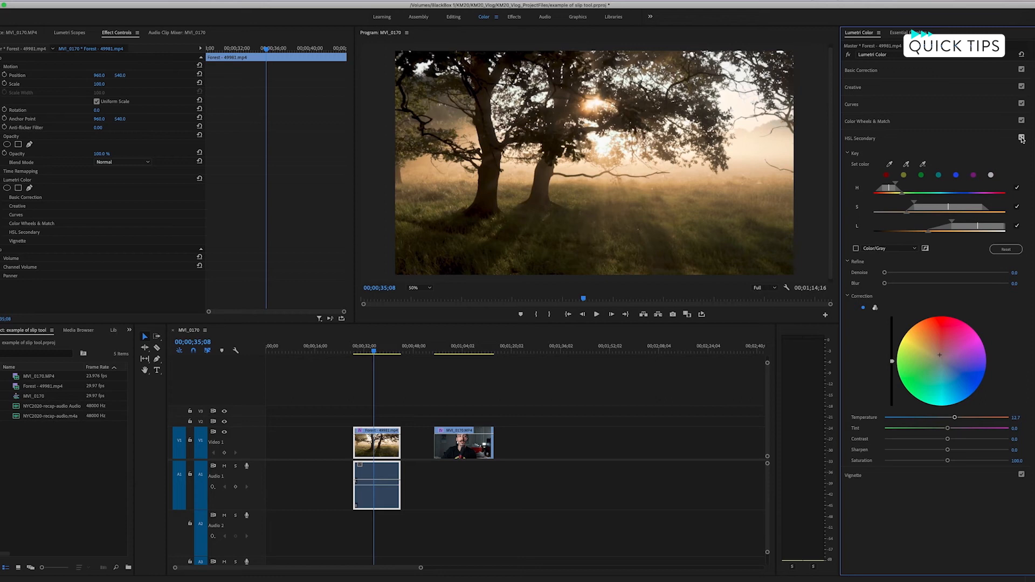
{"action": "left_click", "coordinate": [1021, 138]}
{"action": "left_click", "coordinate": [1021, 138]}
{"action": "left_click", "coordinate": [1021, 138]}
{"action": "left_click", "coordinate": [1021, 138]}
Play the forest clip on to 00;00;39;04 and add the bright area just below the sun to the key.
{"action": "key", "text": "space"}
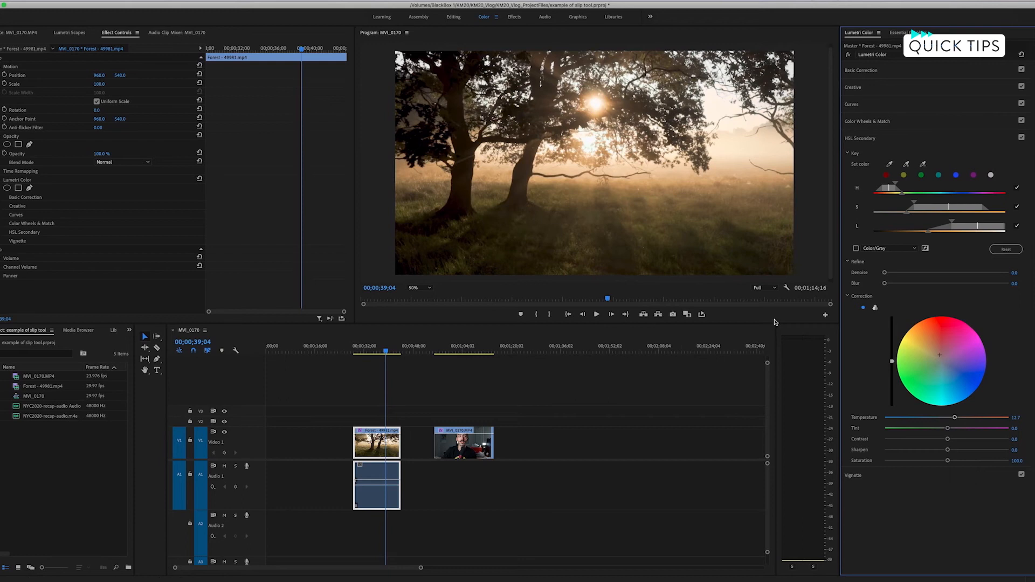
{"action": "left_click", "coordinate": [907, 165]}
{"action": "left_click", "coordinate": [595, 140]}
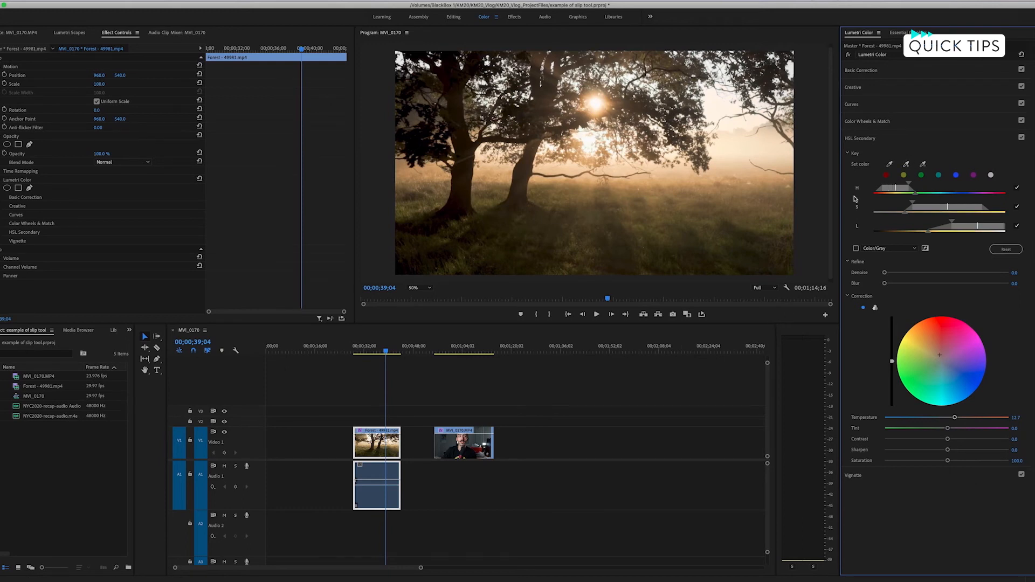
Extend the key's saturation and luminance ranges further into lower values at this frame, using the Color/Gray mask preview.
{"action": "left_click", "coordinate": [855, 248]}
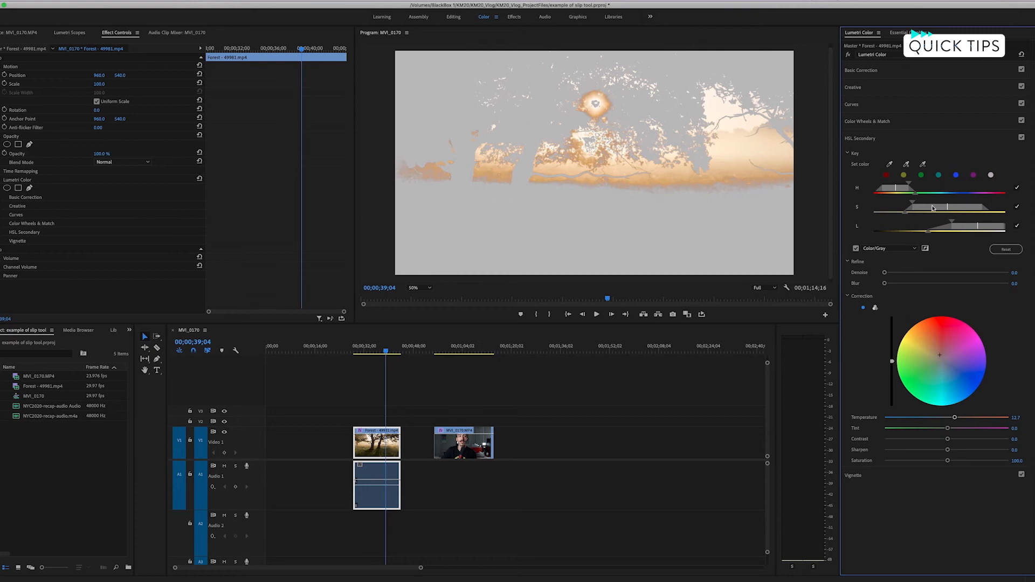
{"action": "left_click_drag", "start_coordinate": [911, 202], "coordinate": [898, 204]}
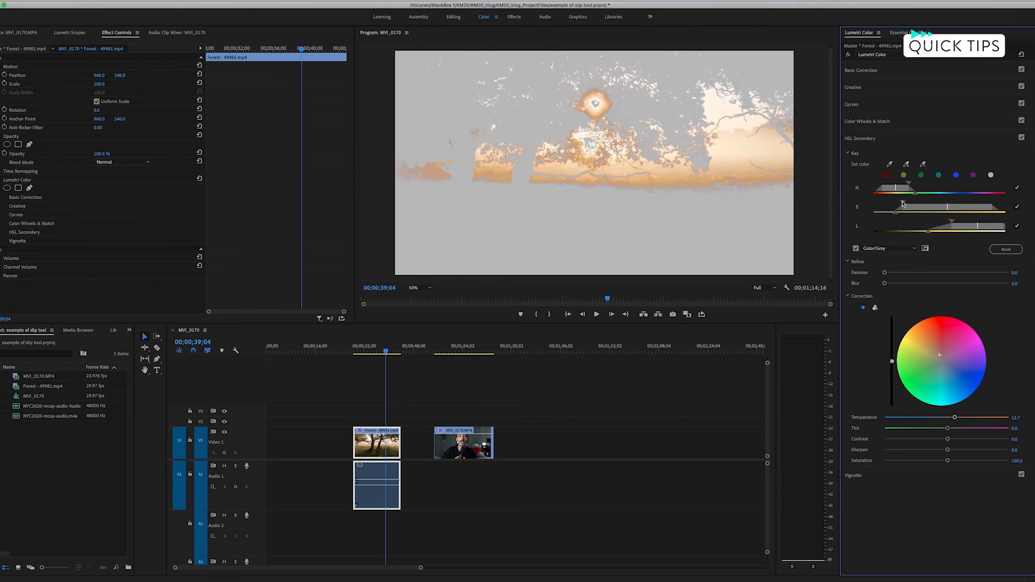
{"action": "left_click_drag", "start_coordinate": [947, 223], "coordinate": [898, 233]}
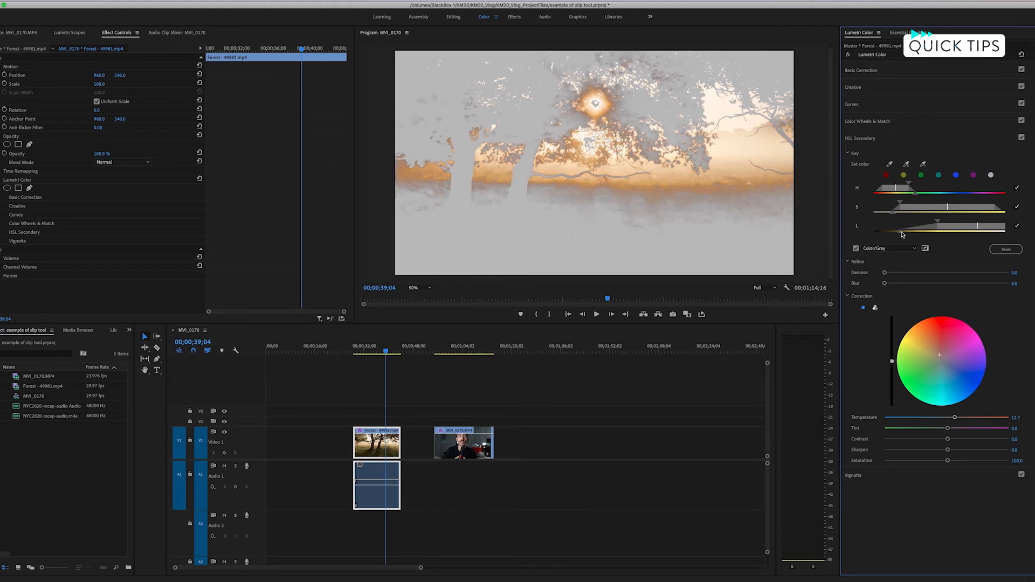
{"action": "left_click", "coordinate": [855, 249]}
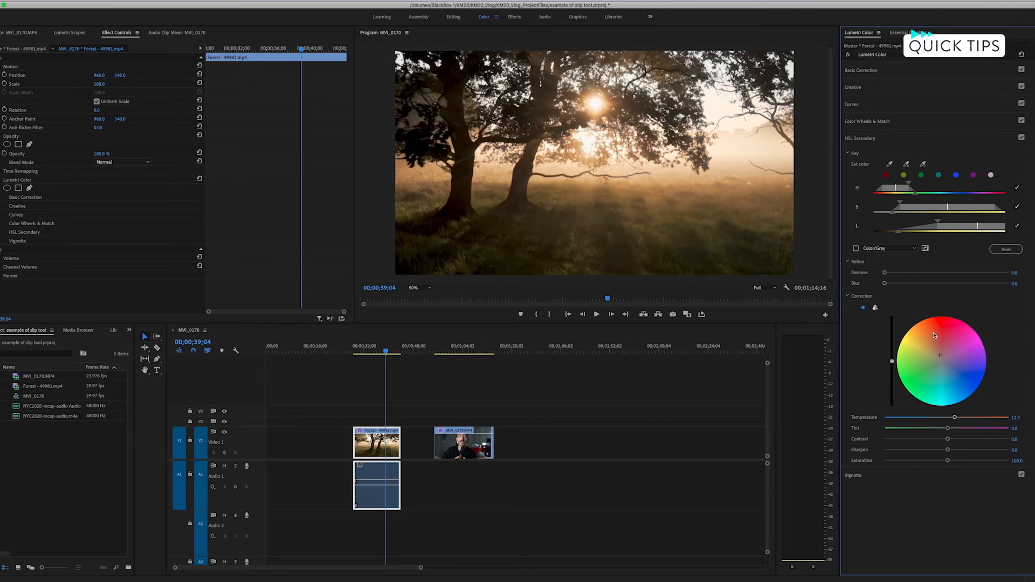
Compare the refined sunlight correction at 00;00;39;04 with HSL Secondary off and on.
{"action": "left_click", "coordinate": [1021, 138]}
{"action": "left_click", "coordinate": [1021, 138]}
{"action": "left_click", "coordinate": [1021, 138]}
{"action": "left_click", "coordinate": [1021, 138]}
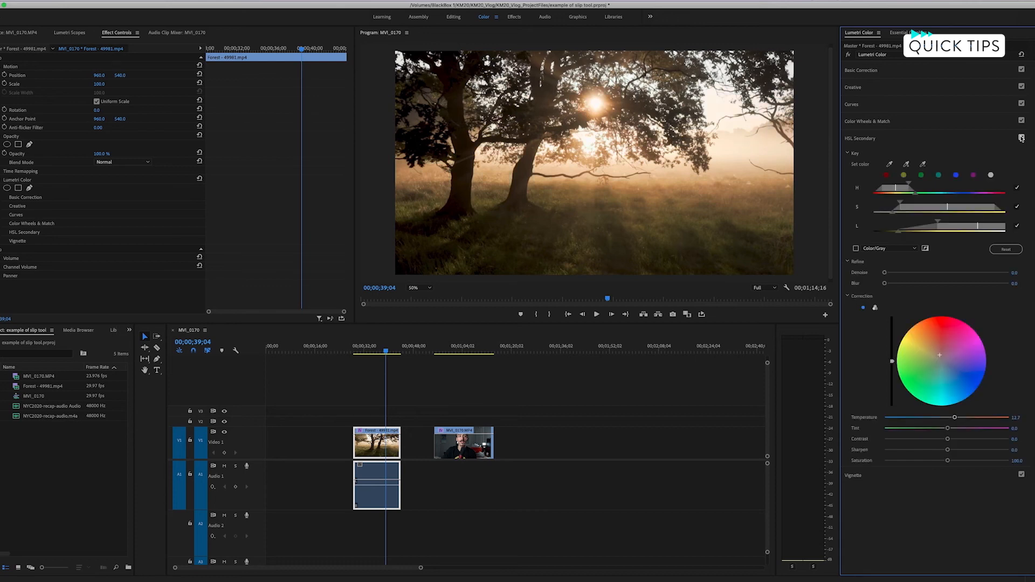